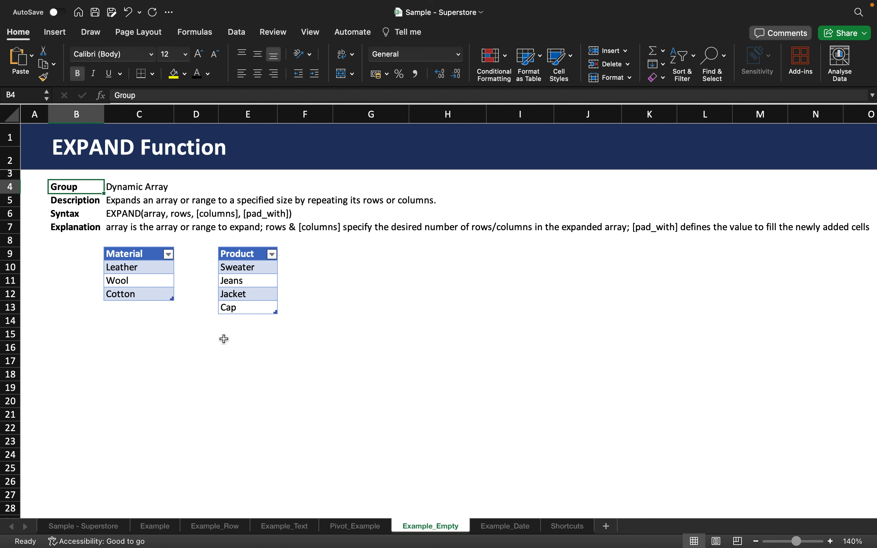
Enter an EXPAND formula in G9 on the whole Material table including its header, leaving the rows and columns arguments empty
click(365, 265)
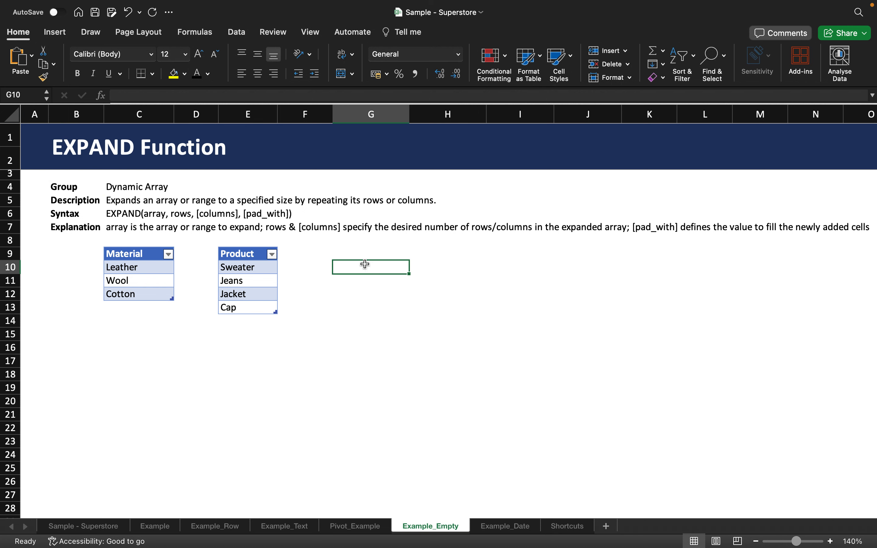
click(360, 254)
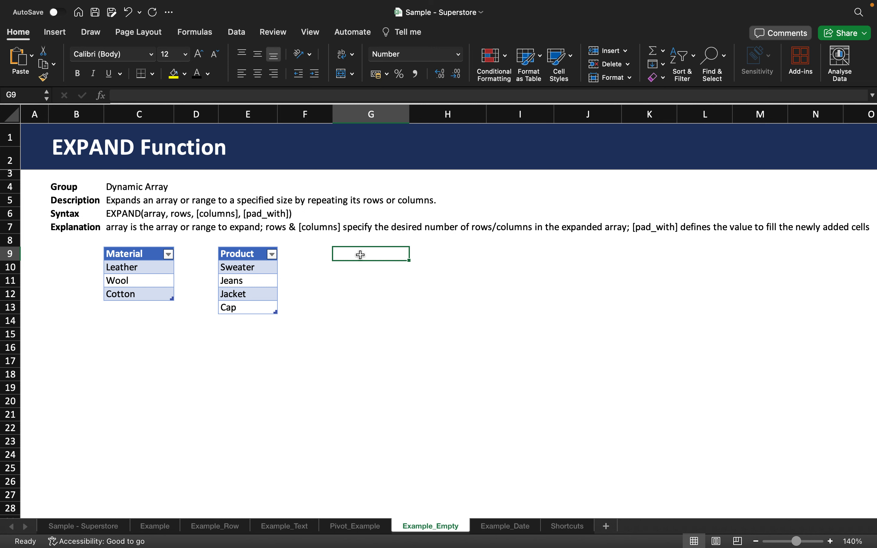
text(=E)
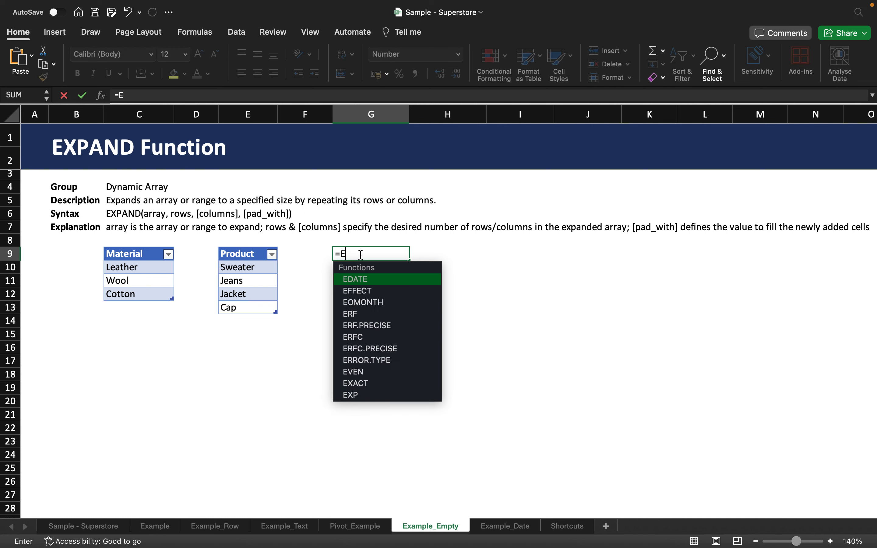
text(XPAND()
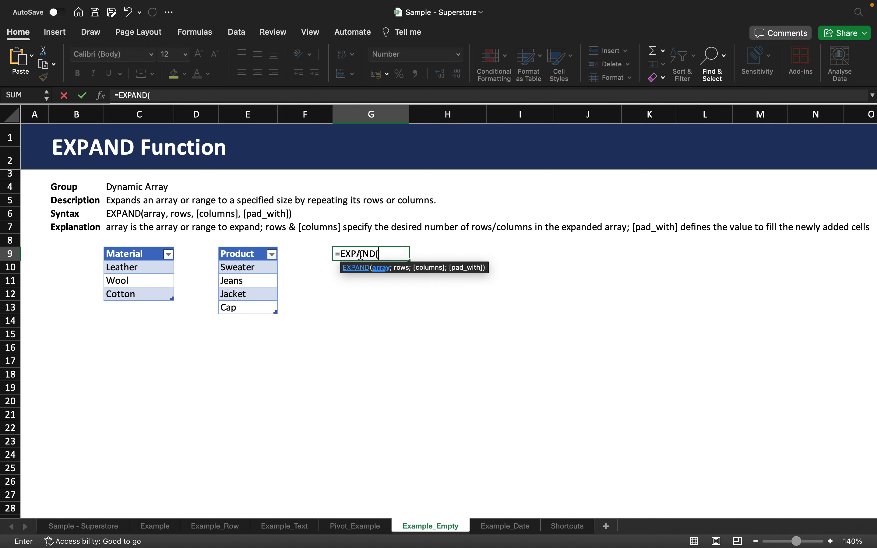
drag(145, 254, 144, 292)
text(;[Material)
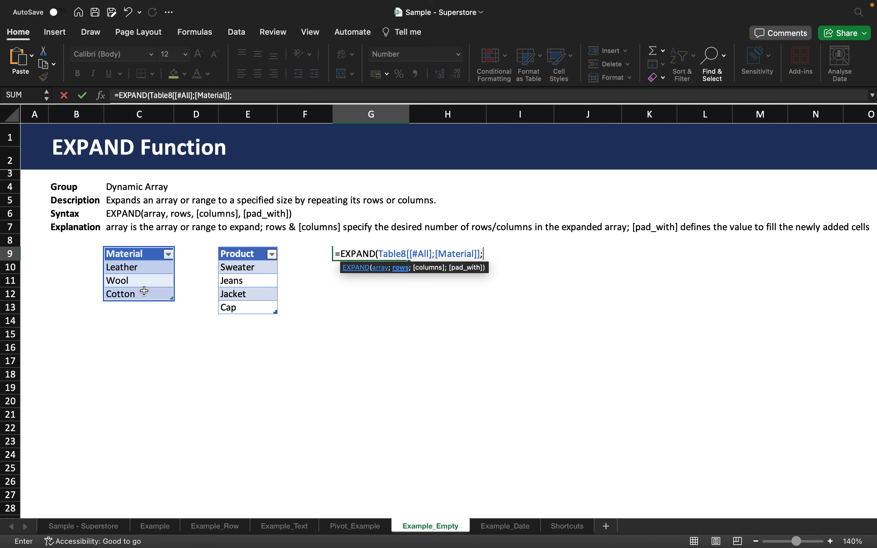
text(;))
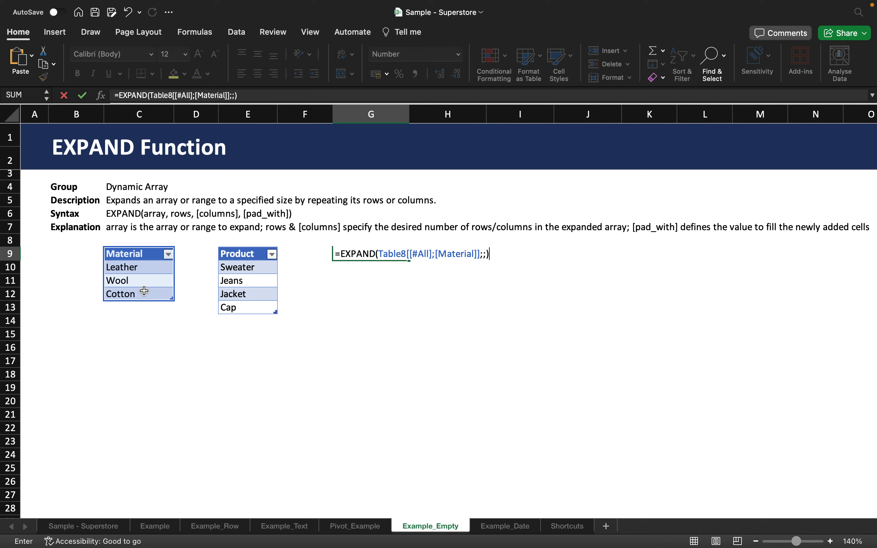
key(Return)
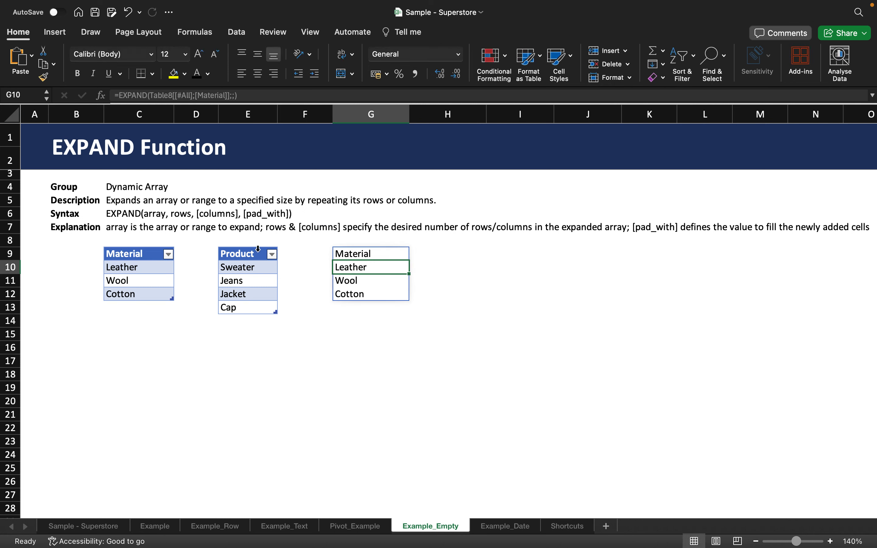
Edit the EXPAND formula in G9 to use 6 rows, 3 columns and "HELLO" as the padding value
click(233, 95)
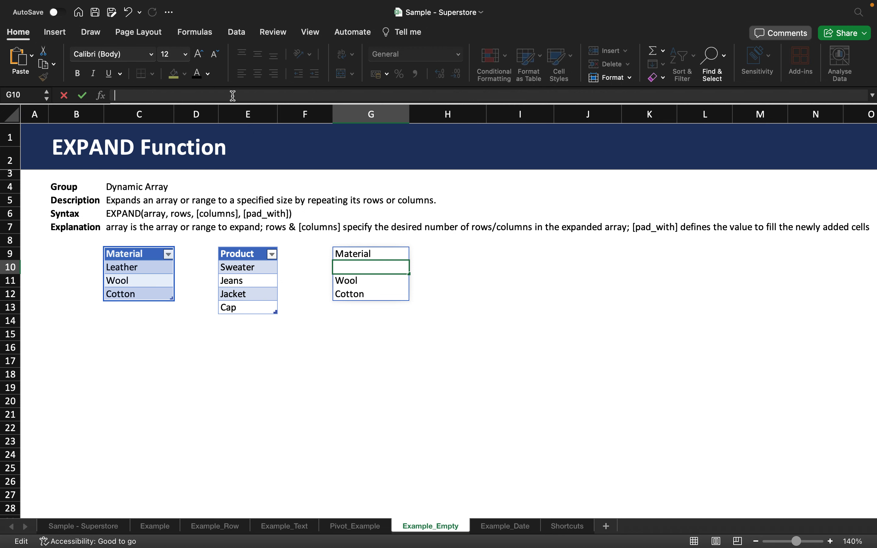
click(374, 254)
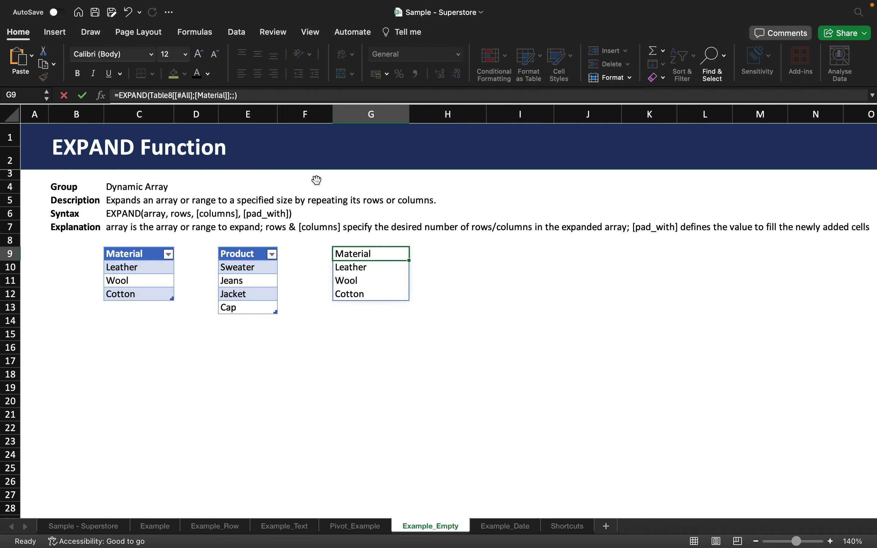
click(232, 96)
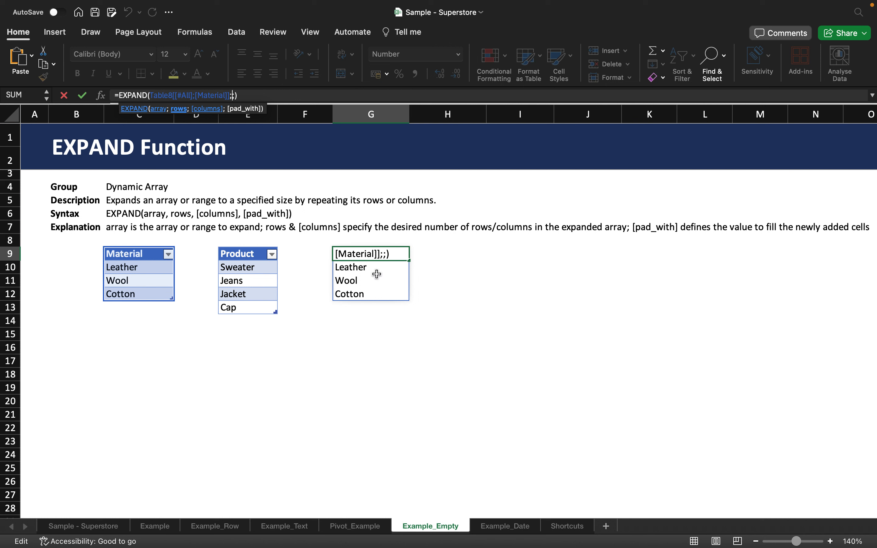
text(6;)
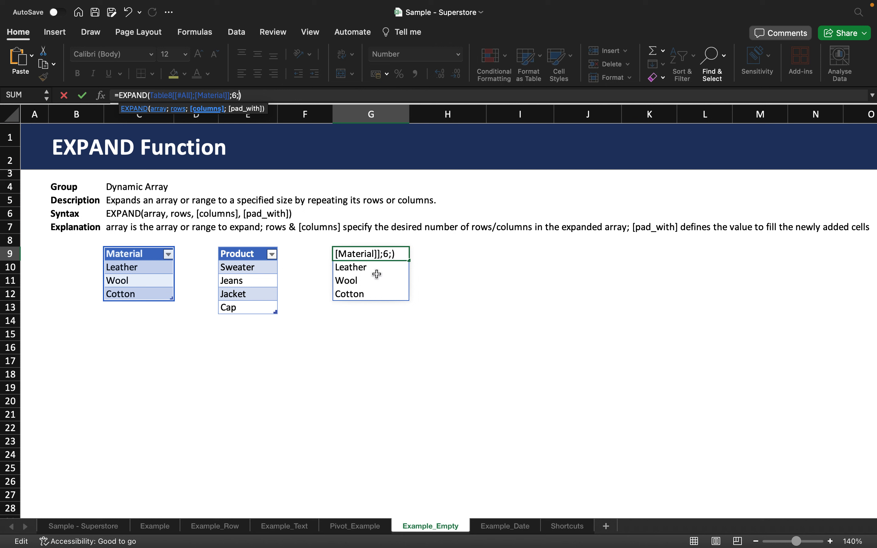
text(3;)
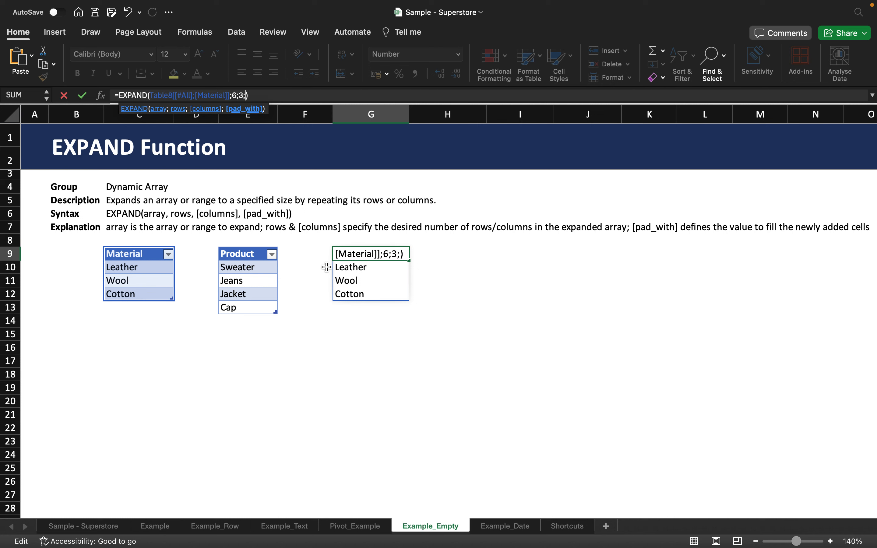
text("HELLO)
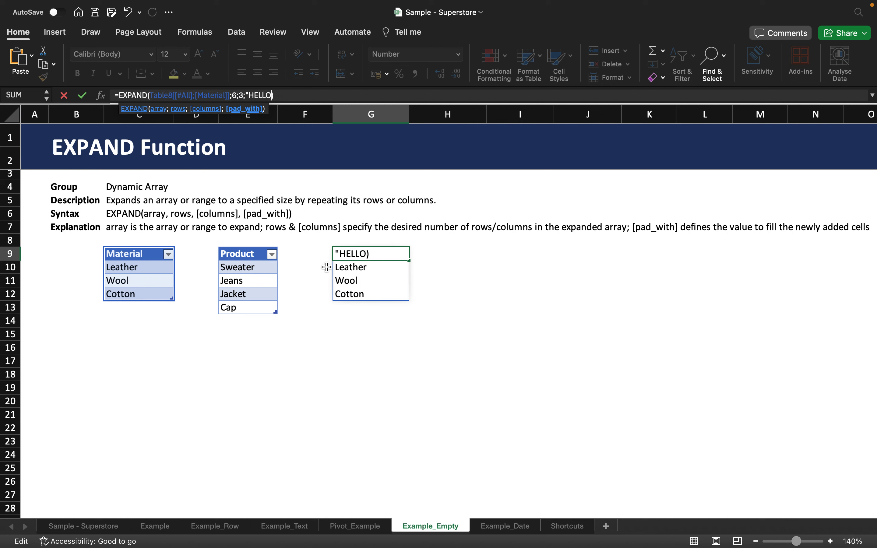
text(")
key(Return)
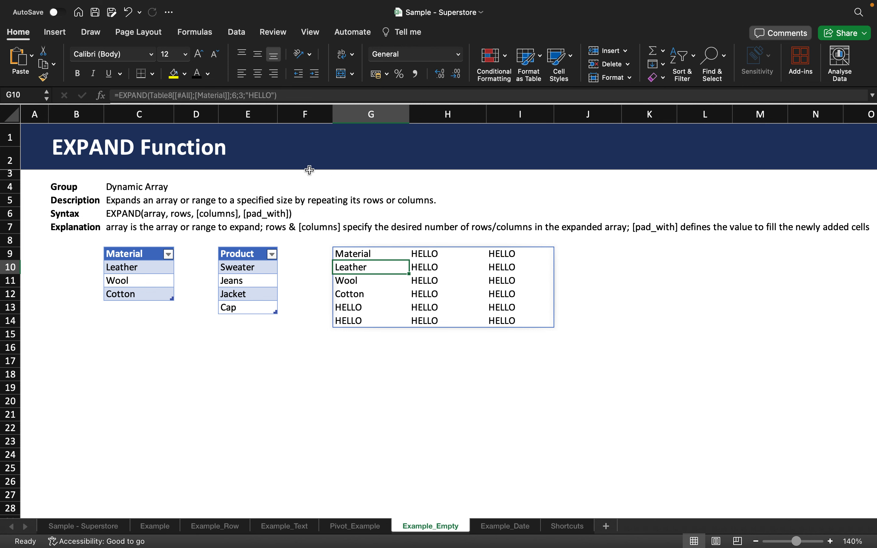
Replace the formula in G9 with =EXPAND("THX";5;2;"THX")
click(249, 96)
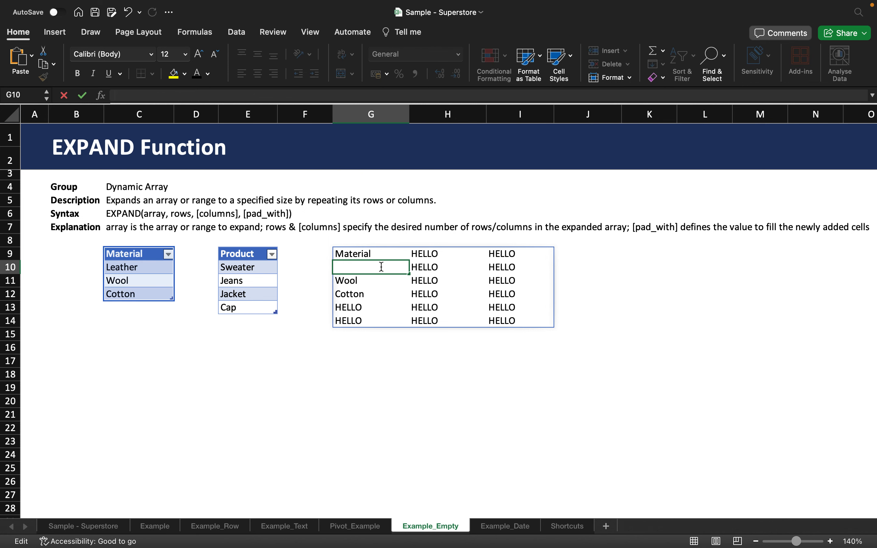
click(399, 253)
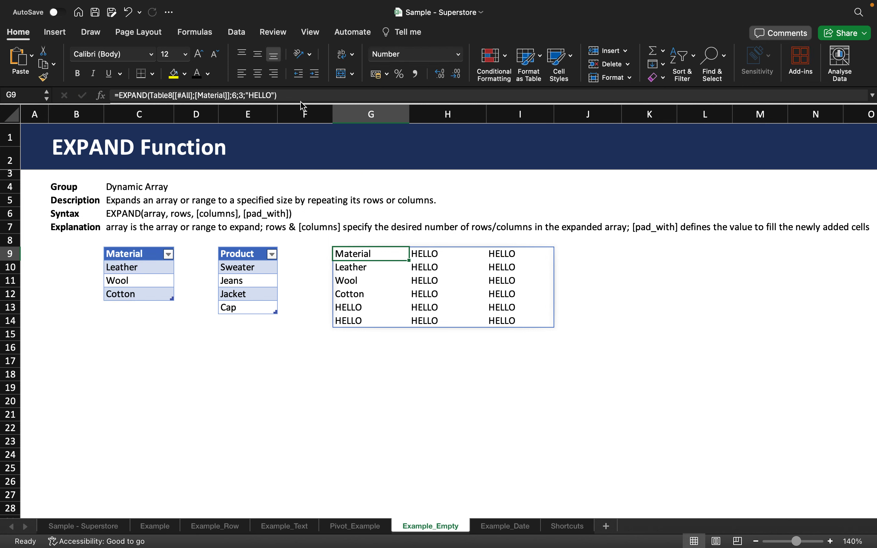
click(195, 95)
drag(195, 95, 153, 95)
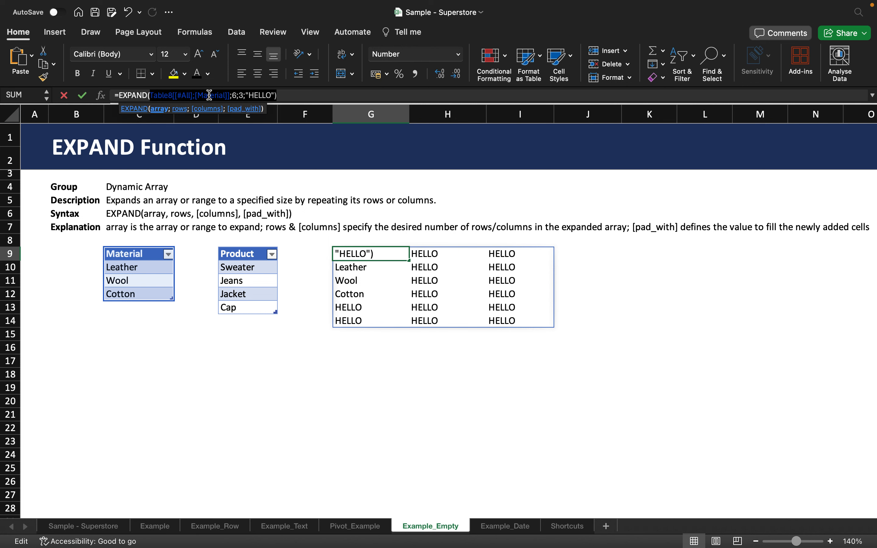
key(BackSpace)
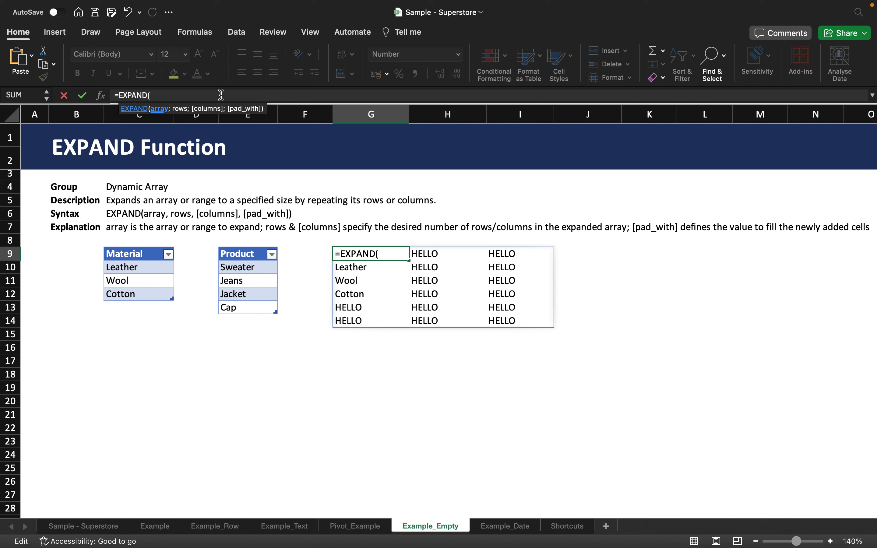
text("THX";)
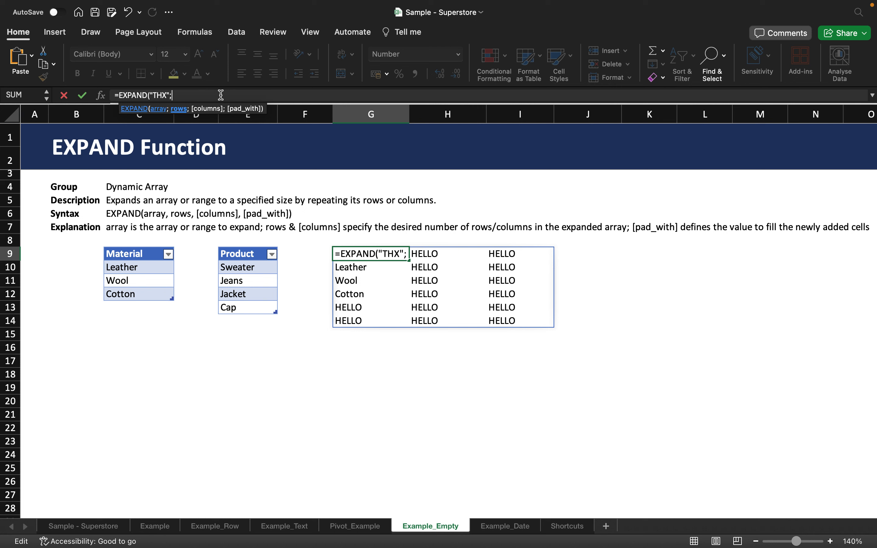
text(5)
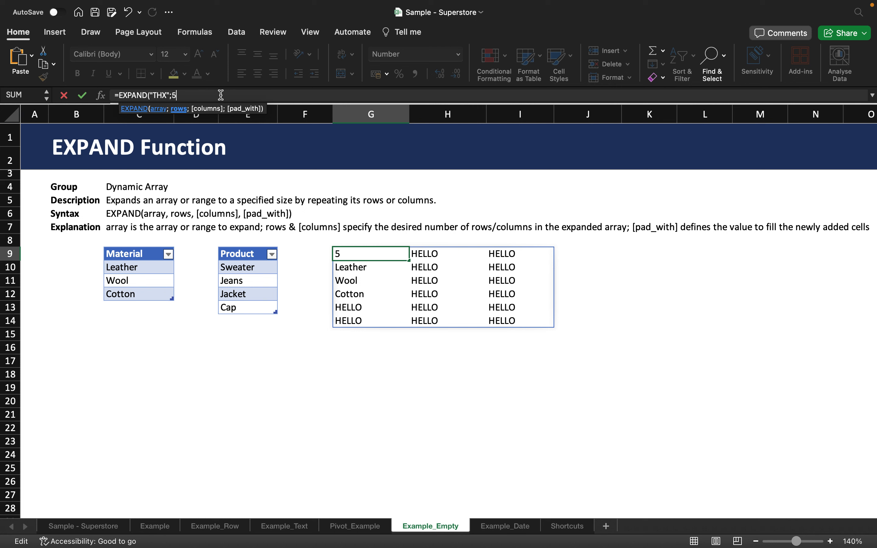
text(;2)
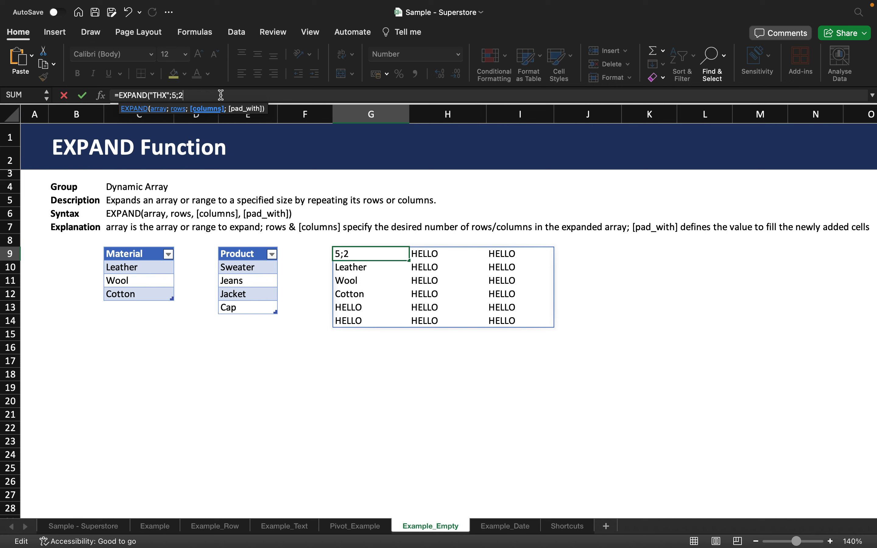
text(;")
text(THX")
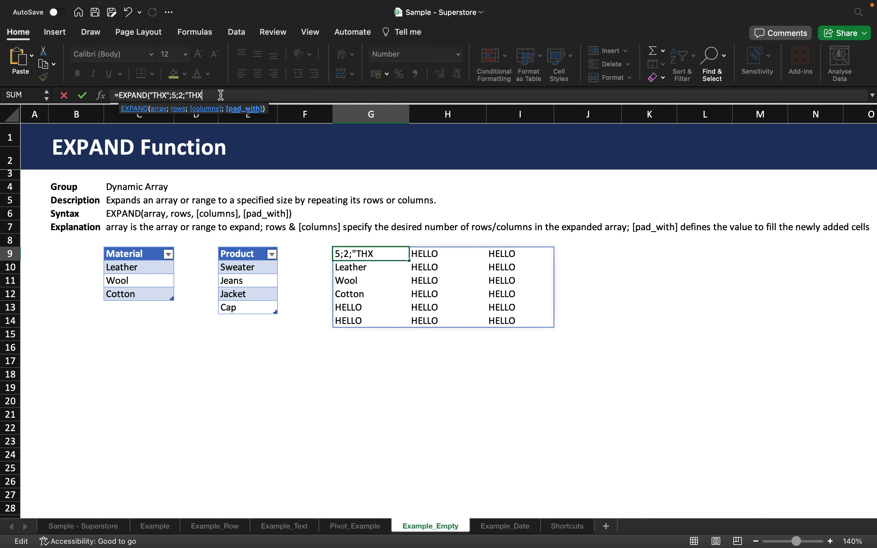
text())
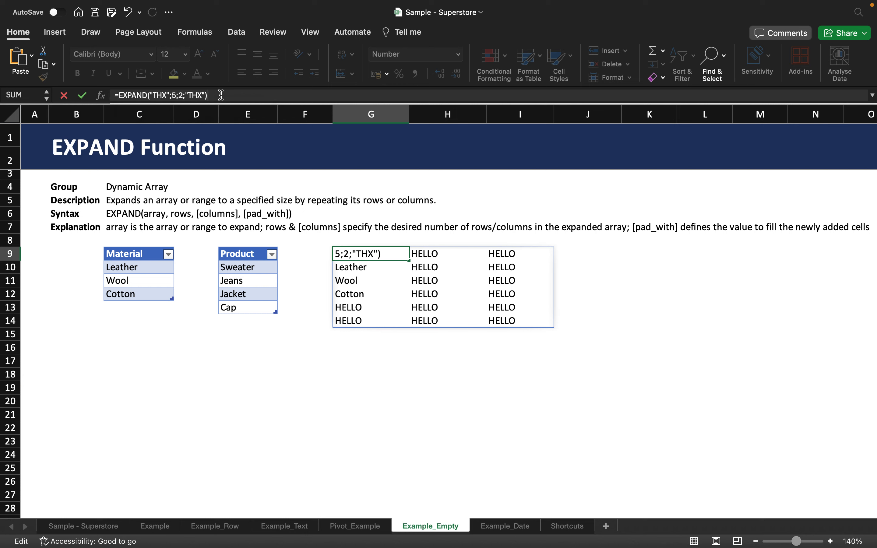
key(Return)
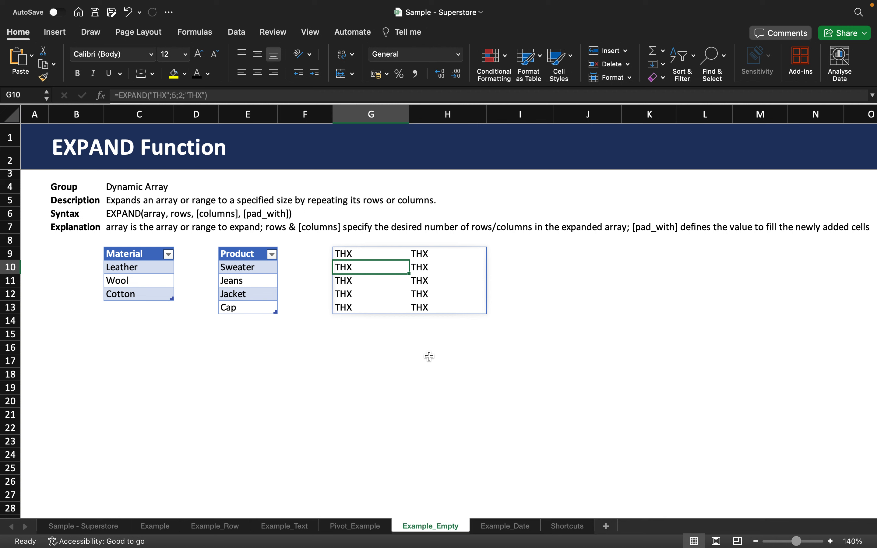
Clear the EXPAND results from G9:H13
drag(346, 253, 418, 308)
key(Delete)
click(421, 345)
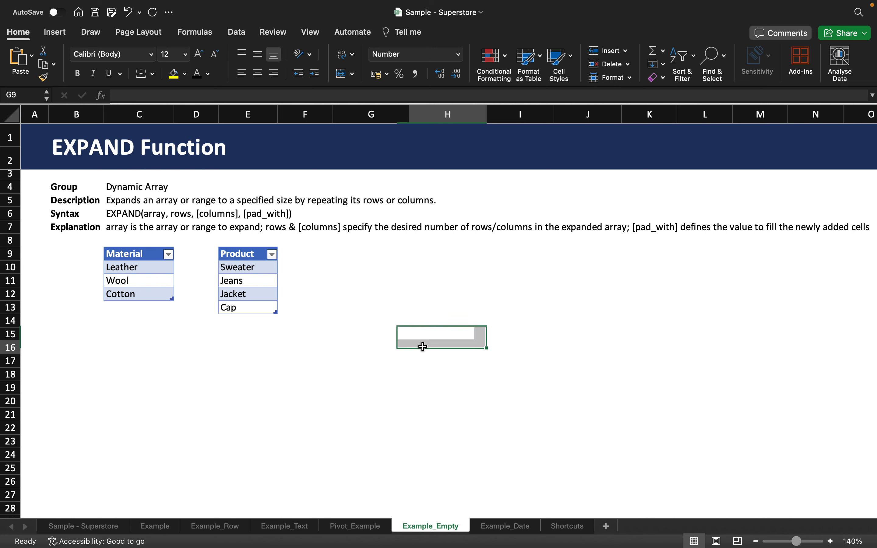
Enter the headers Material in G9 and Product in H9
click(377, 259)
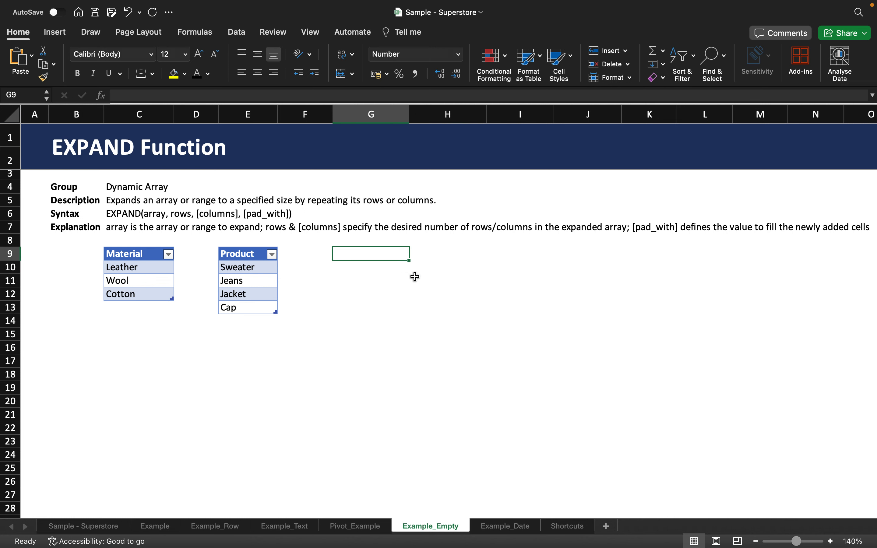
text(Material)
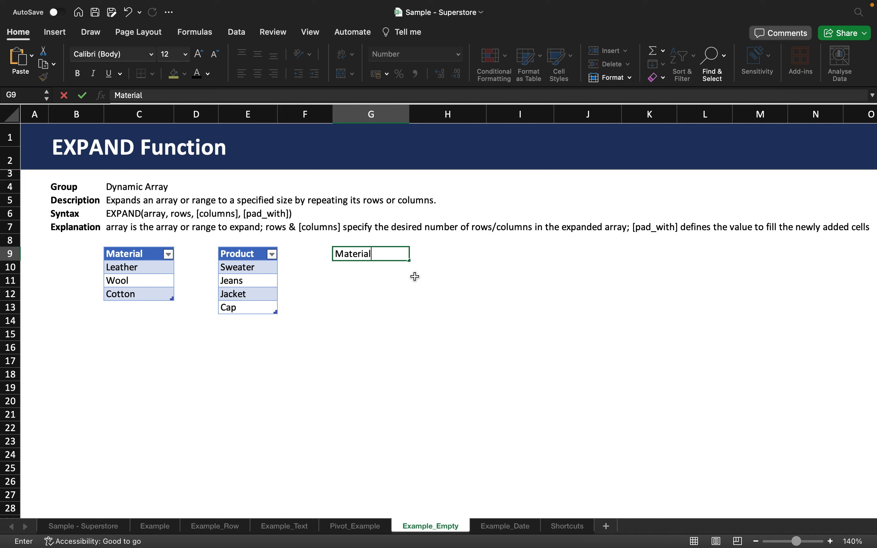
key(Tab)
text(Product)
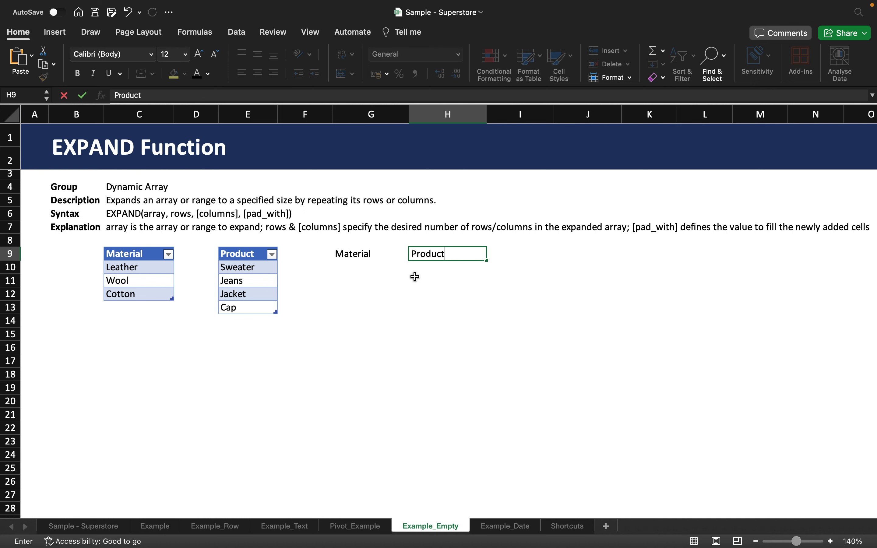
key(Return)
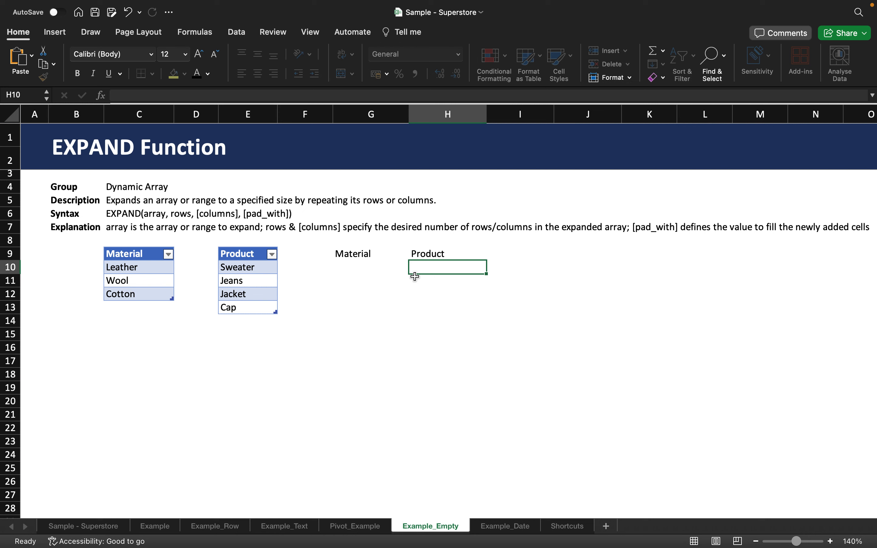
Enter =SORT(TEXTSPLIT(TEXTJOIN("-";;EXPAND(TEXTJOIN("-";;Table8[Material]);COUNTA(Table9[Product]);1;TEXTJOIN("-";;Table8[Material])));;"-")) in G10 under the Material header
key(Left)
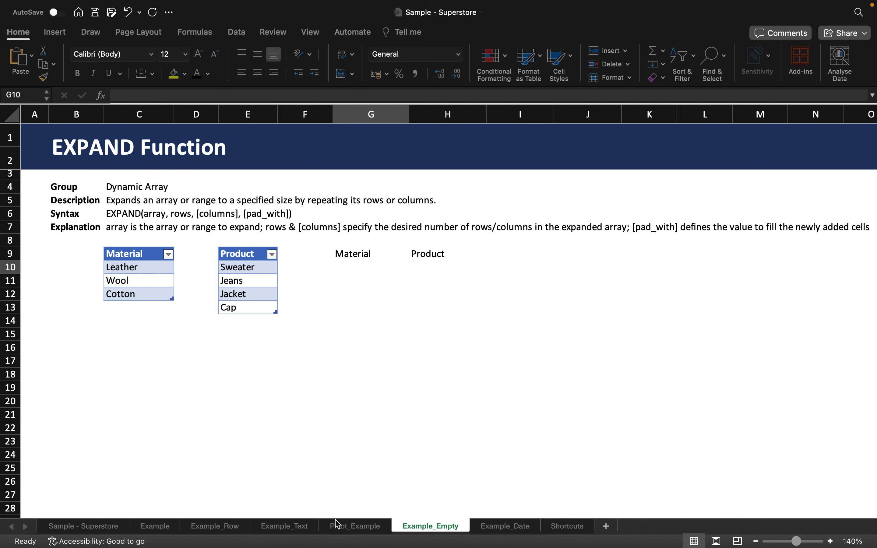
click(355, 273)
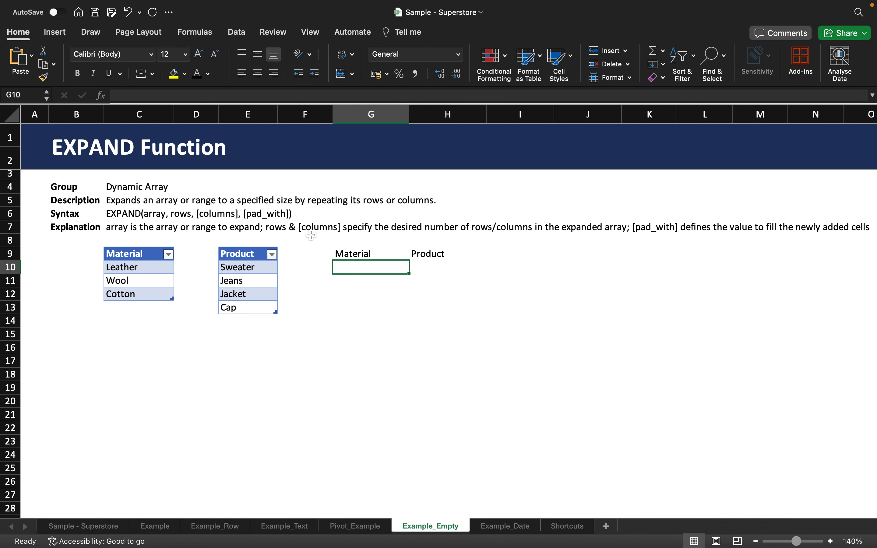
click(145, 95)
text(=SORT(TEXTSPLIT(TEXTJOIN("-";;EXPAND(TEXTJOIN("-";;Table8[Material]);COUNTA(Table9[Product]);1;TEXTJOIN("-";;Table8[Material])));;"-")))
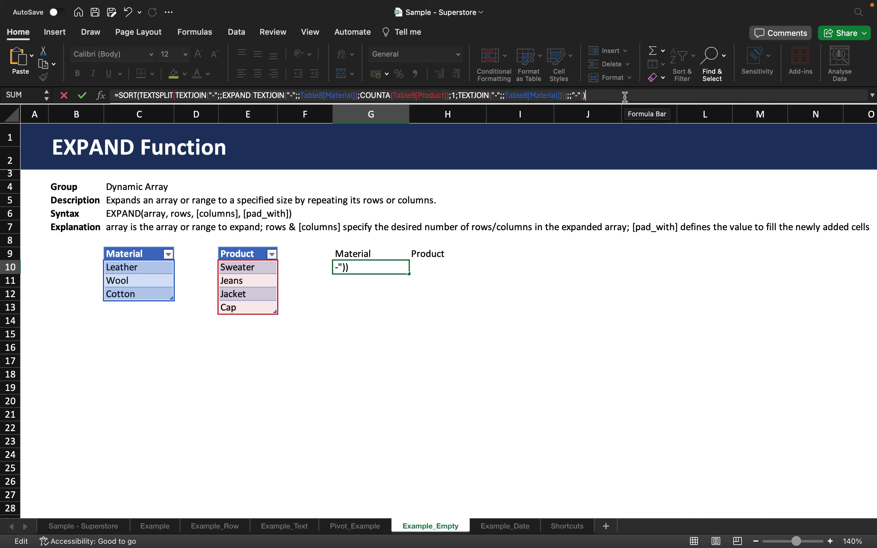
key(Return)
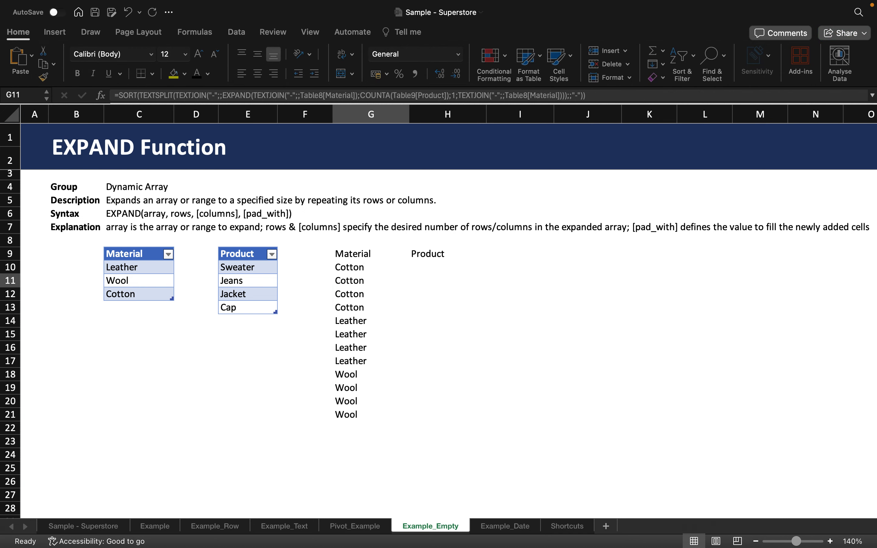
Enter =TEXTSPLIT(TEXTJOIN("-";;EXPAND(TEXTJOIN("-";;Table9[Product]);COUNTA(Table8[Material]);1;TEXTJOIN("-";;Table9[Product])));;"-") in H10 under the Product header
click(433, 268)
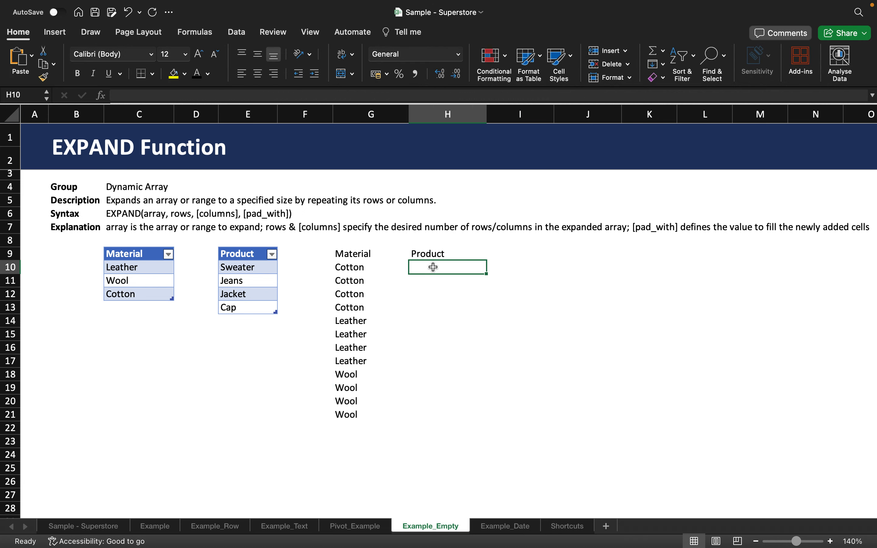
click(163, 97)
text(=TEXTSPLIT(TEXTJOIN("-";;EXPAND(TEXTJOIN("-";;Table9[Product]);COUNTA(Table8[Material]);1;TEXTJOIN("-";;Table9[Product])));;"-"))
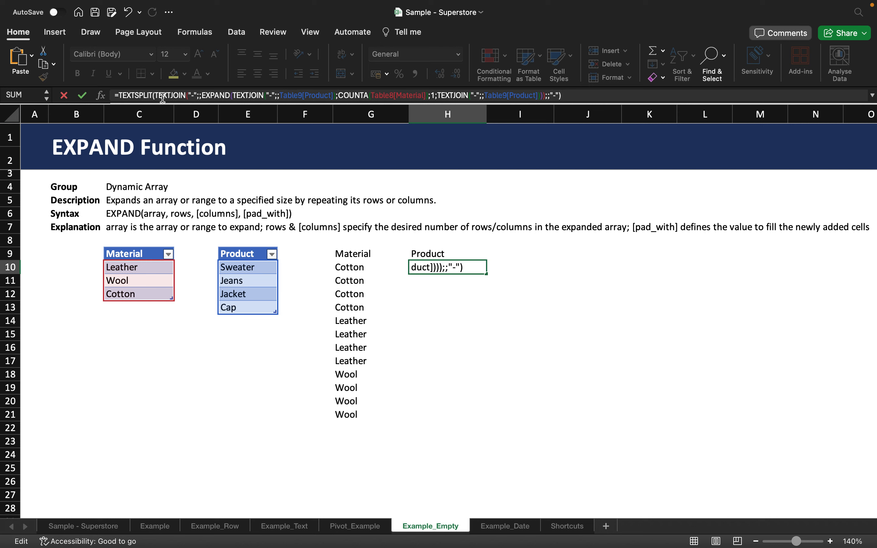
key(Return)
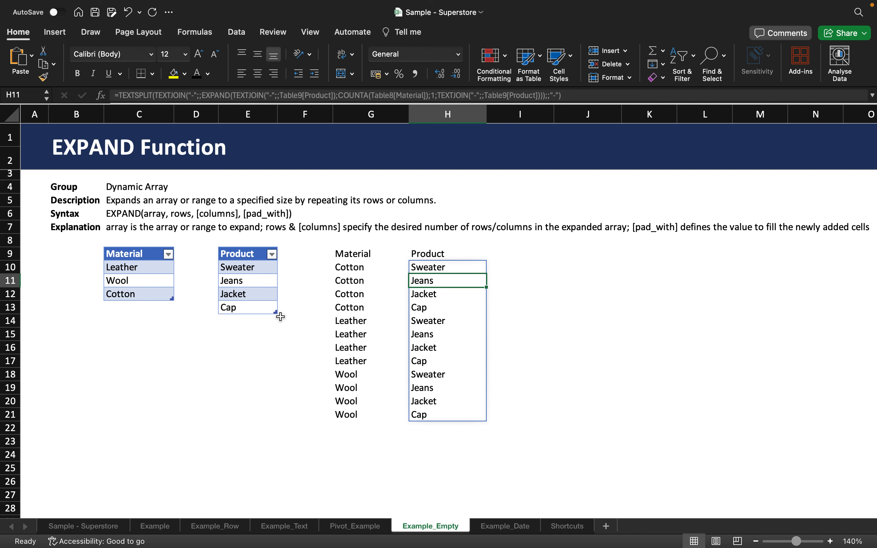
Add Shoes as a new row in E14, directly below Cap in the Product table
click(237, 320)
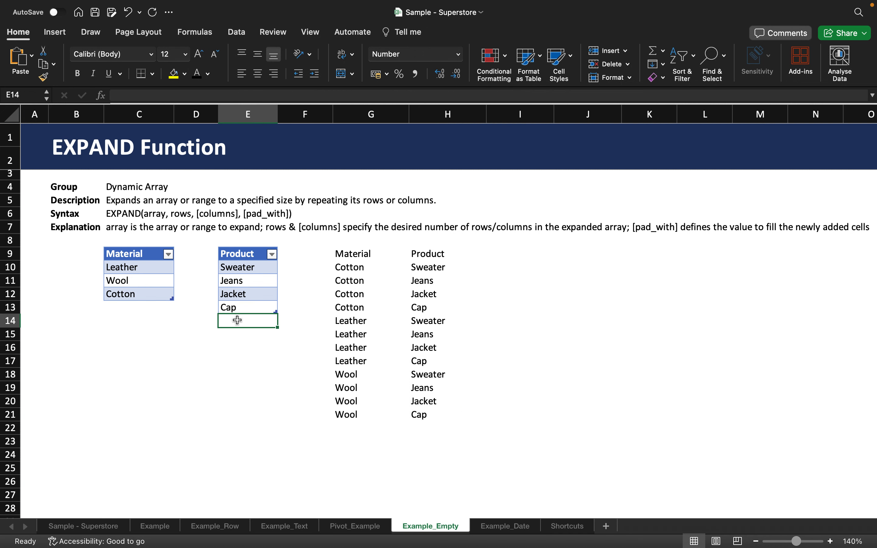
text(Shoes)
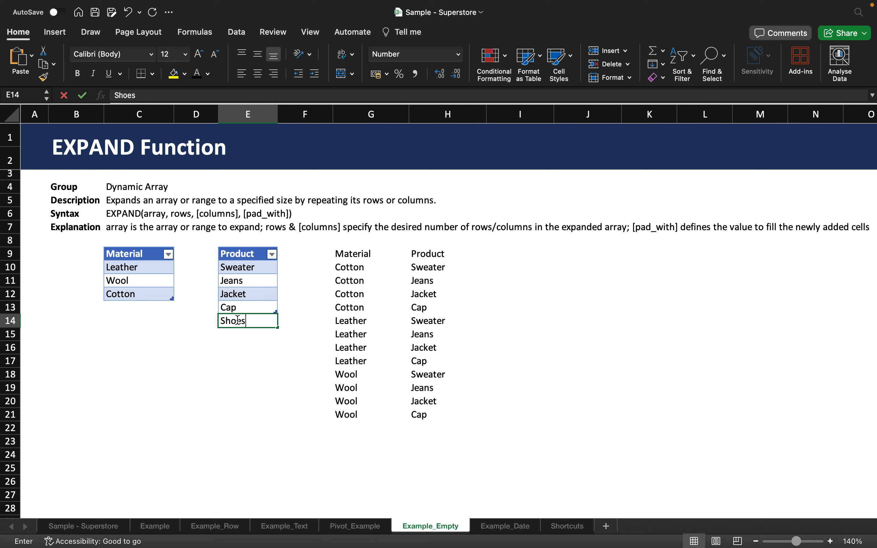
key(Return)
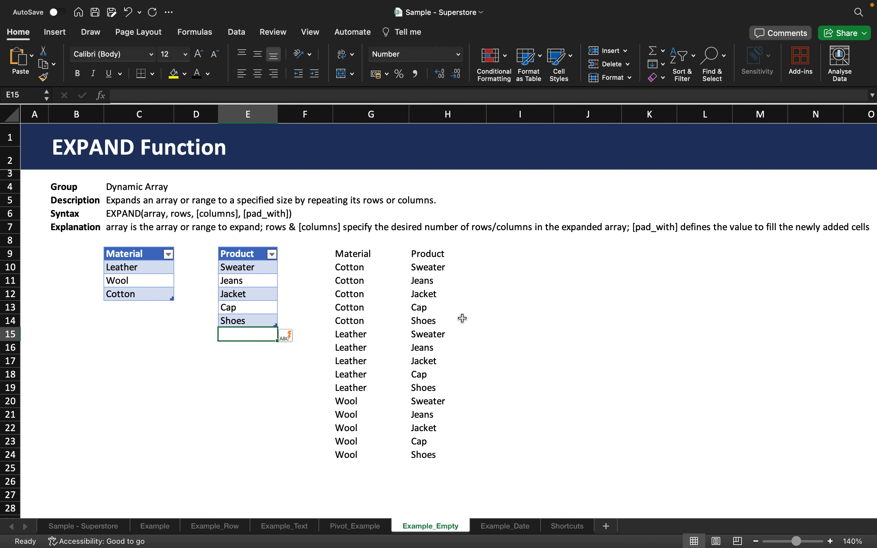
Add Iron as a new row in C13, directly below Cotton in the Material table
click(135, 310)
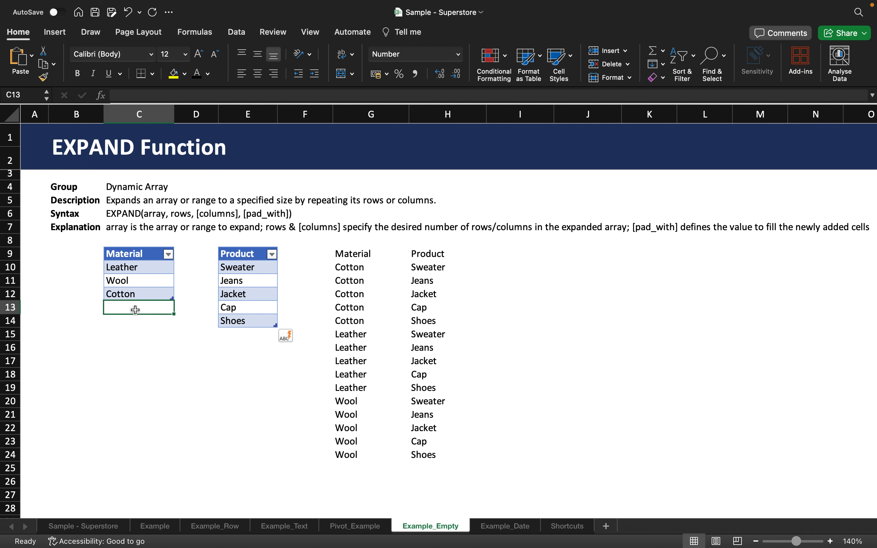
text(Iron)
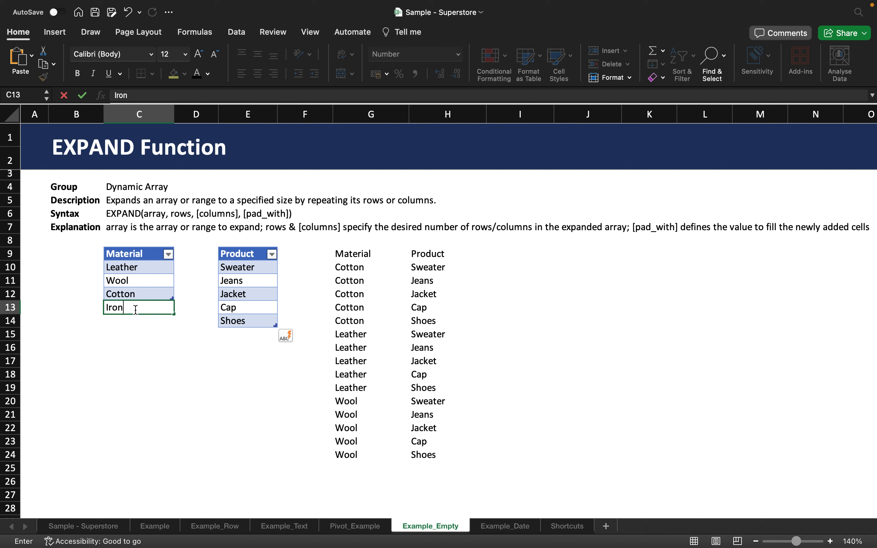
key(Return)
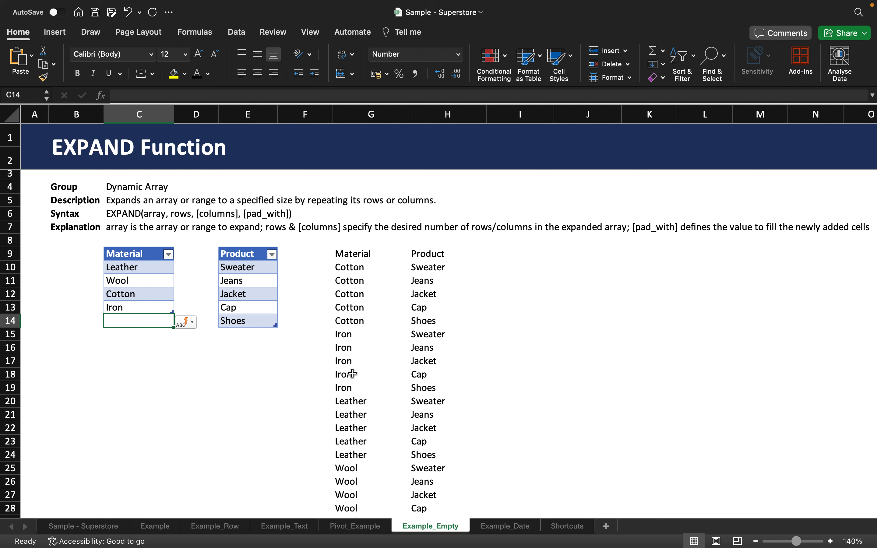
Check the extended list of material and product combinations and inspect the formula in G10
scroll(409, 370, down, 2)
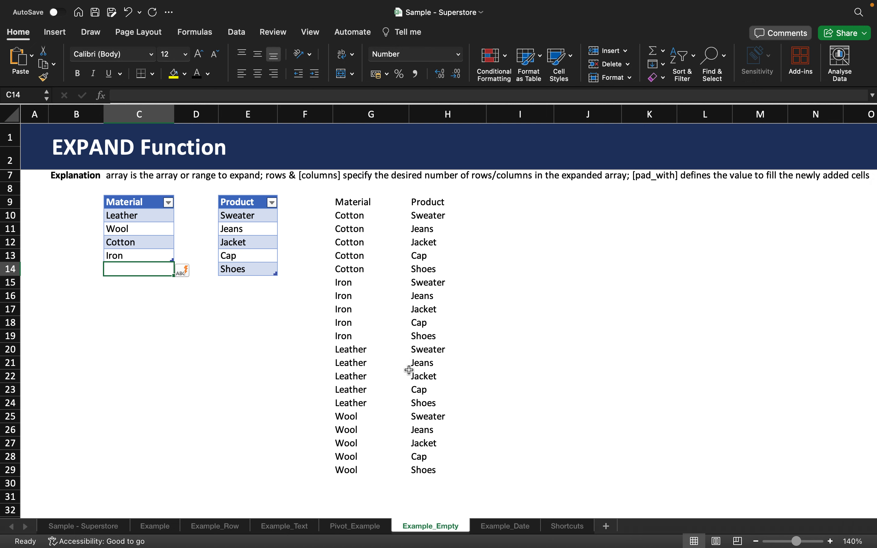
scroll(409, 370, up, 1)
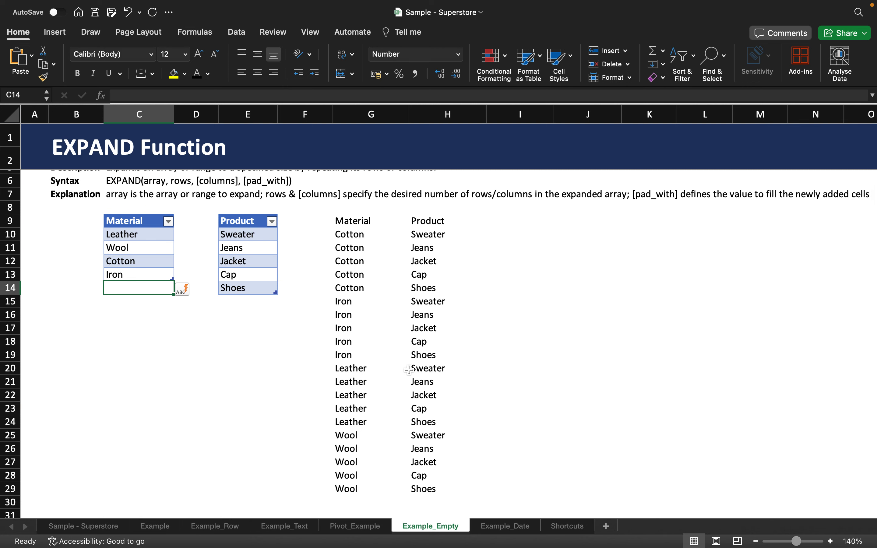
click(356, 232)
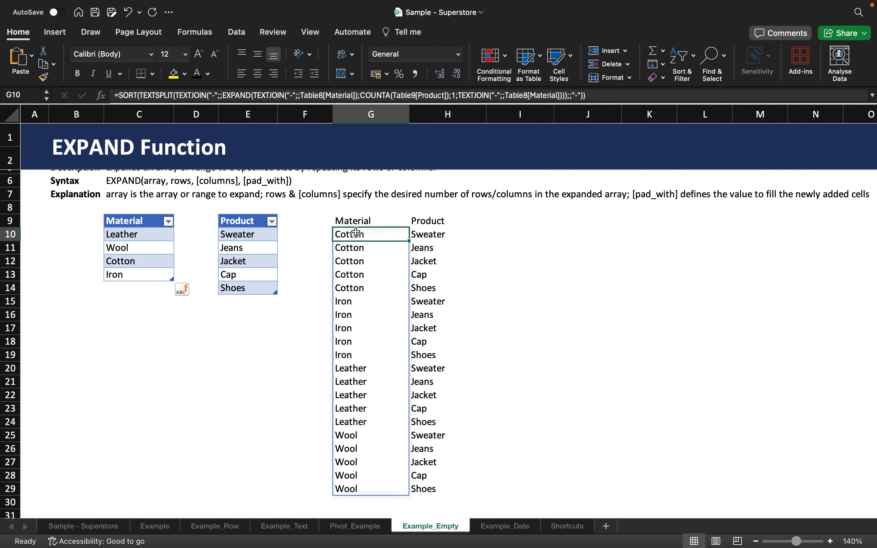